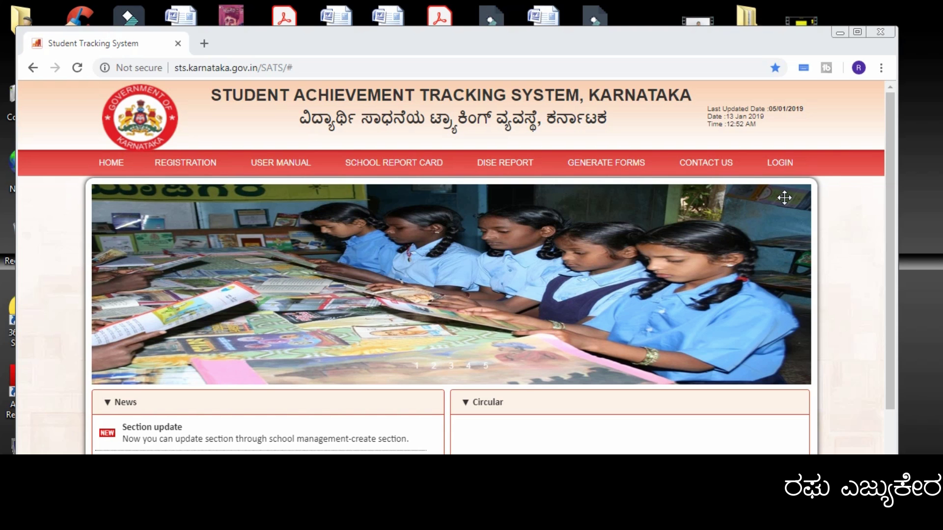
# Log in to the Student Achievement Tracking System with the prefilled account credentials and the displayed captcha code.
pyautogui.click(783, 168)
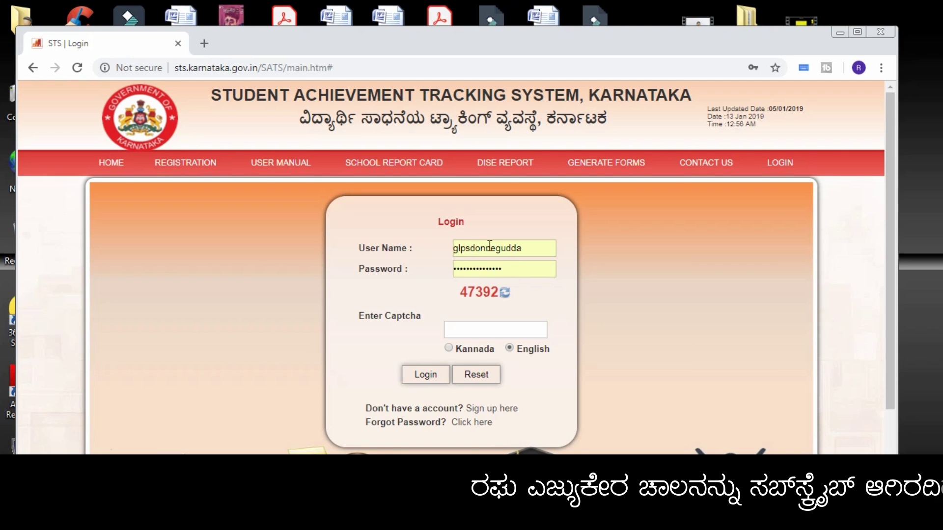
pyautogui.click(478, 333)
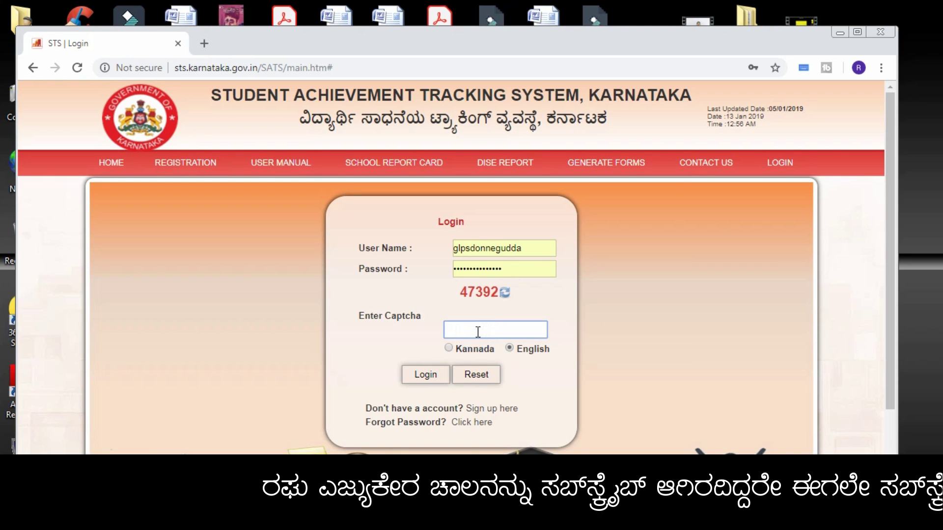
pyautogui.write('47')
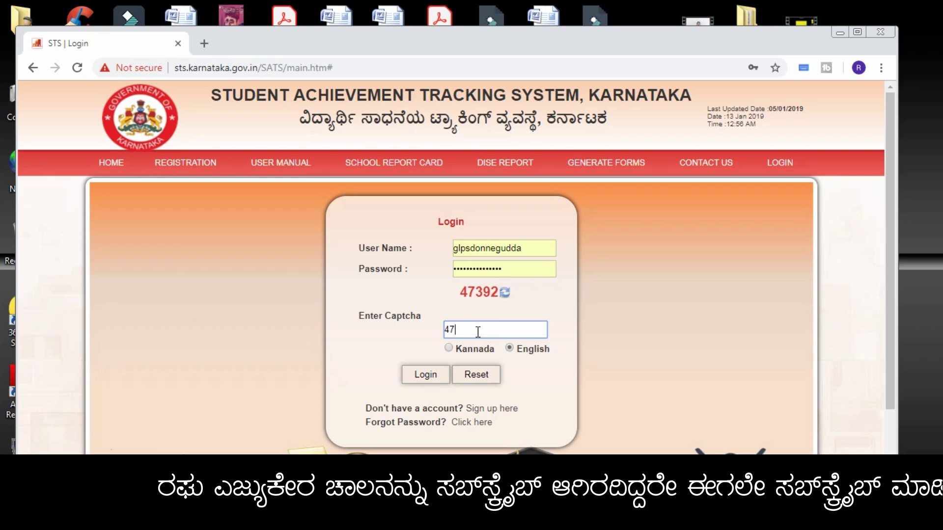
pyautogui.write('392')
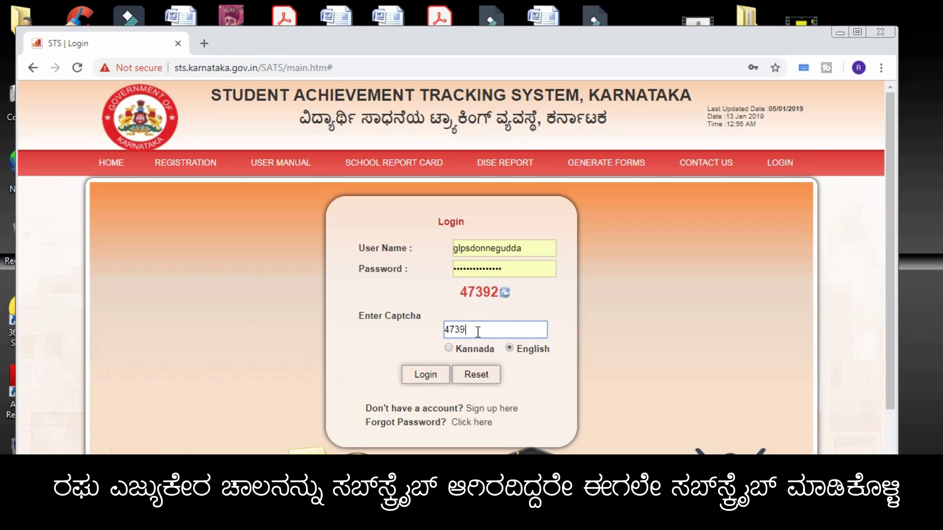
pyautogui.click(426, 379)
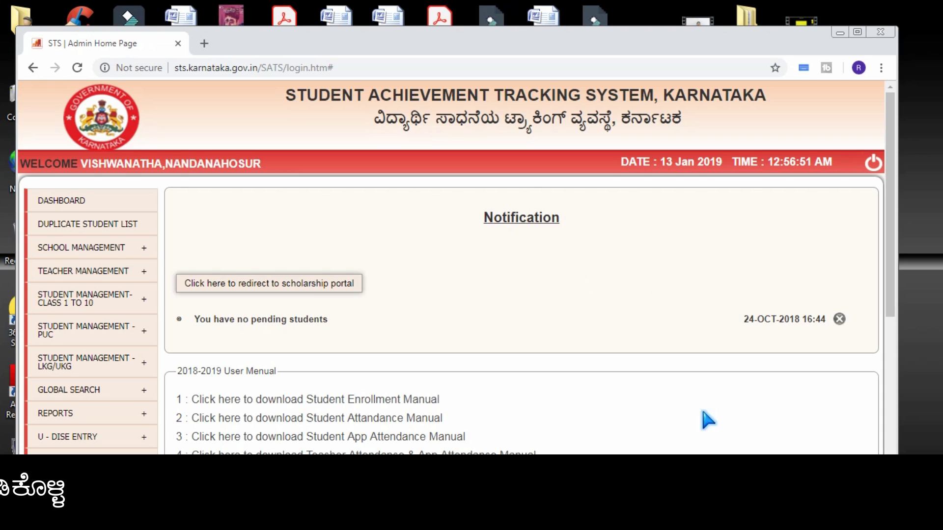
# Go to the scholarship portal from the admin home page and open the Adhaar Seeding-Report.
pyautogui.click(224, 286)
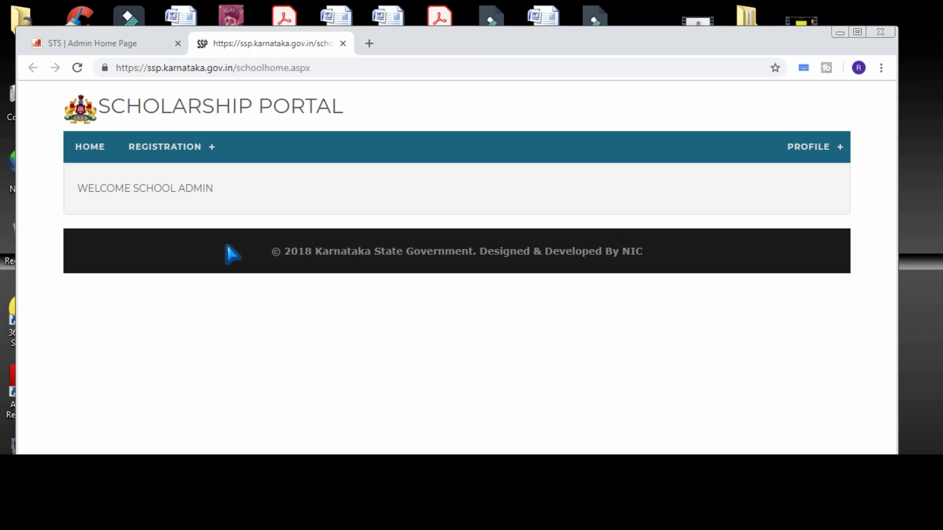
pyautogui.click(183, 150)
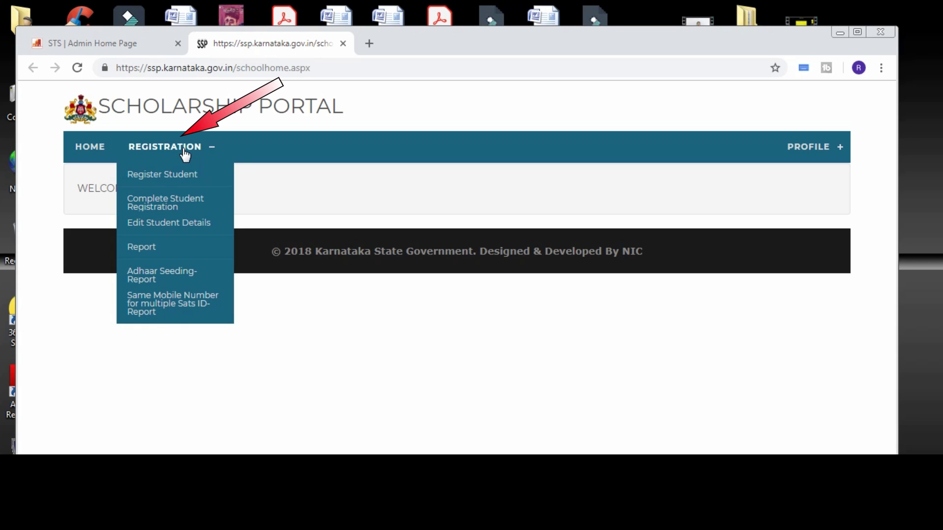
pyautogui.click(184, 154)
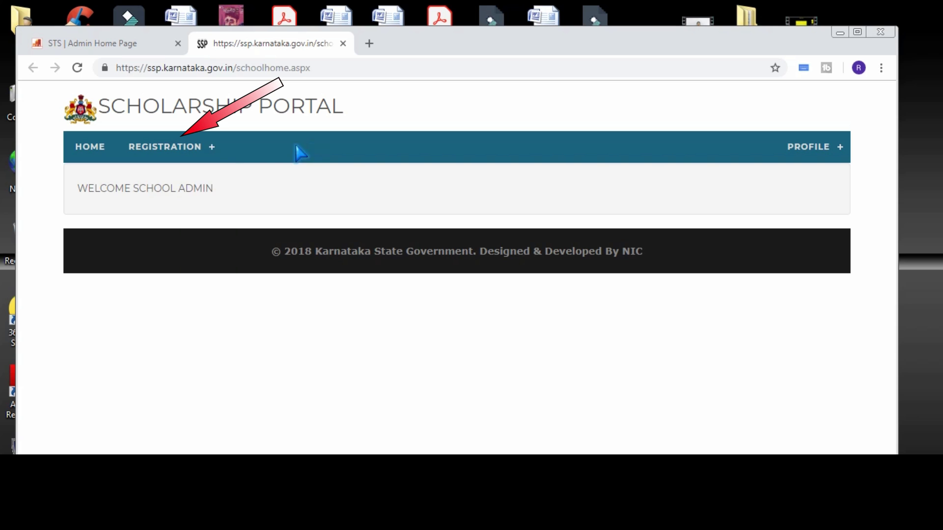
pyautogui.click(177, 158)
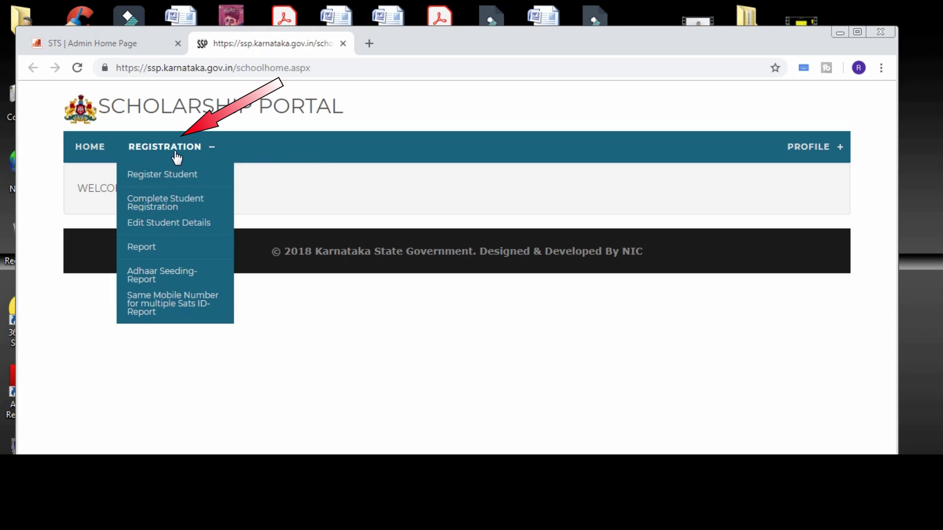
pyautogui.click(177, 157)
pyautogui.click(190, 152)
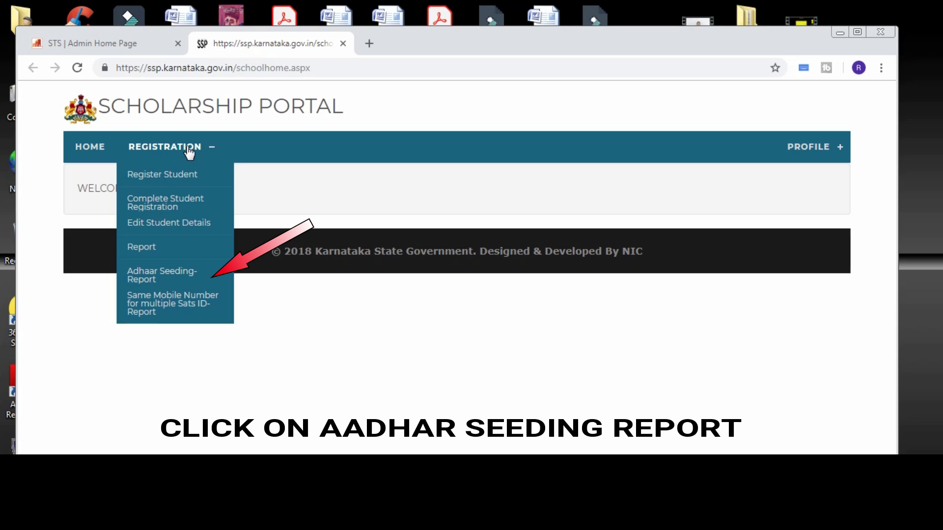
pyautogui.click(189, 154)
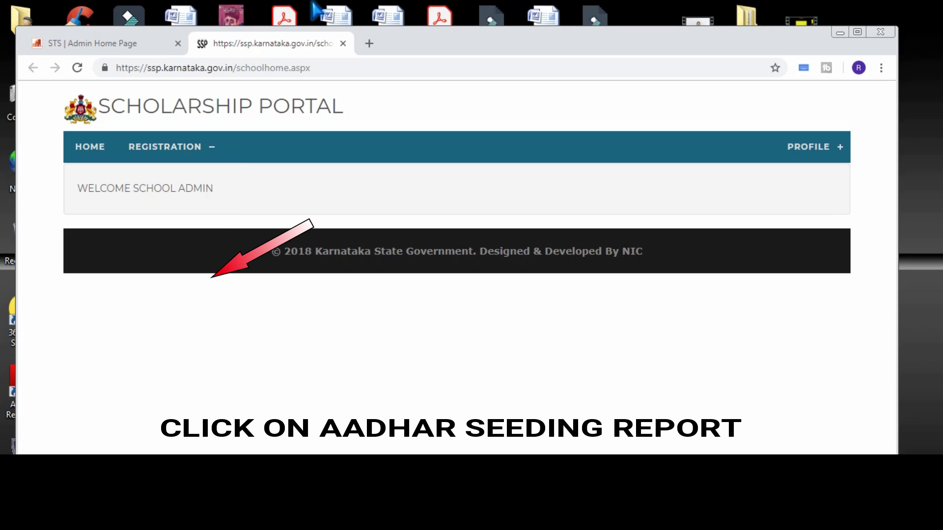
pyautogui.click(167, 153)
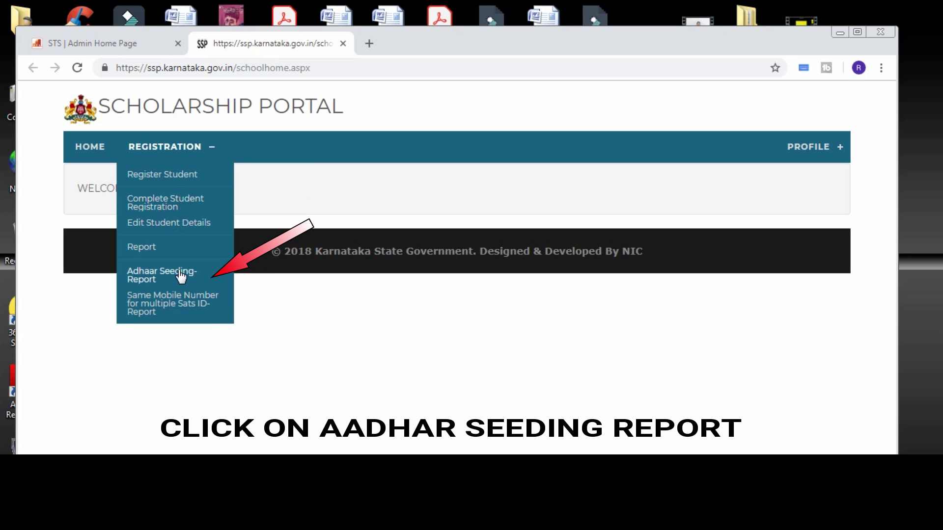
pyautogui.click(123, 272)
pyautogui.click(158, 148)
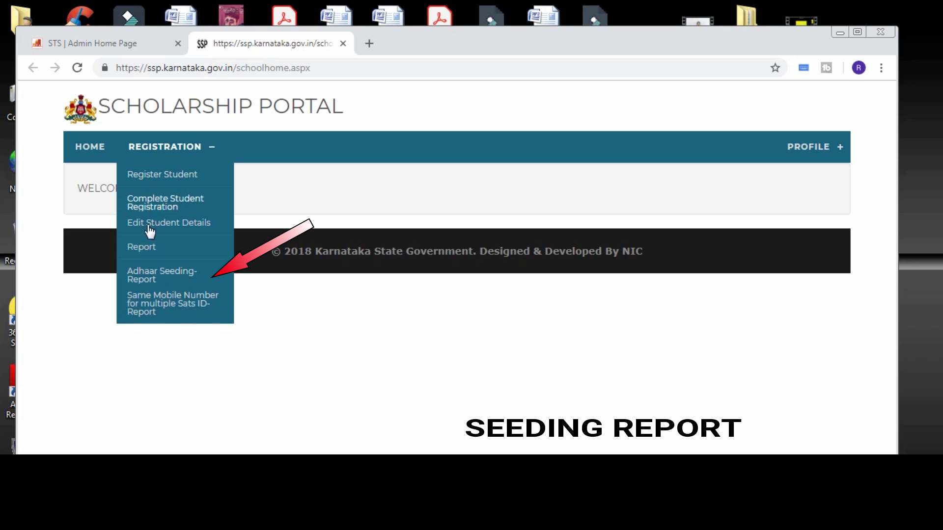
pyautogui.click(161, 278)
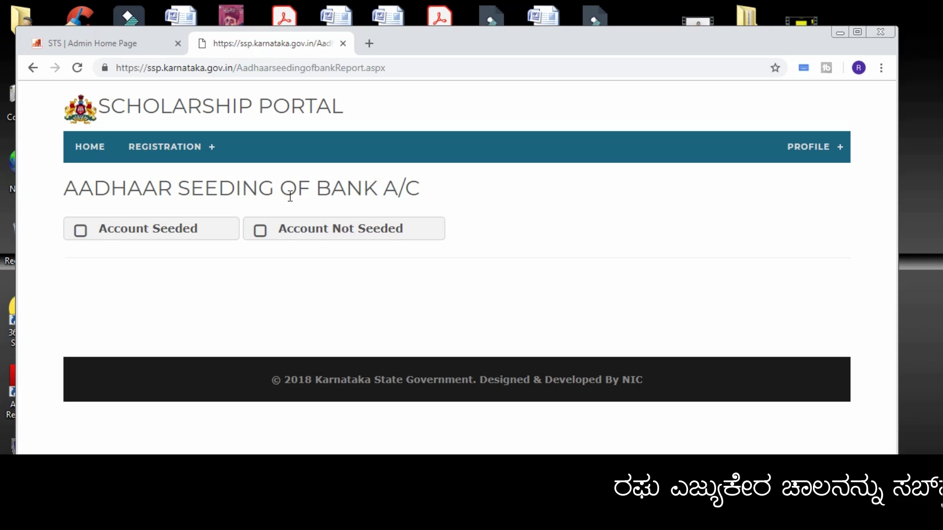
pyautogui.moveTo(68, 188); pyautogui.dragTo(493, 210)
pyautogui.click(492, 211)
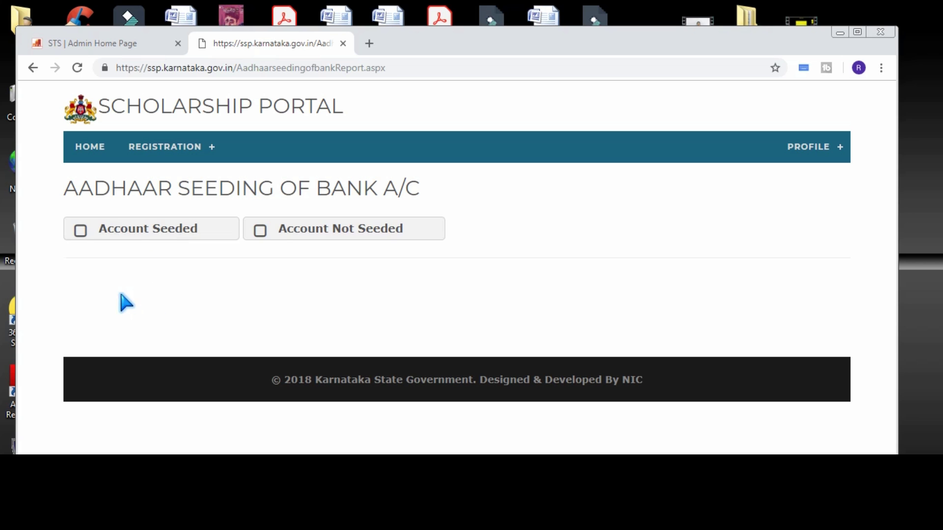
# Display the Account Seeded report and look through its student list by class, name, Aadhar and mobile number.
pyautogui.click(80, 235)
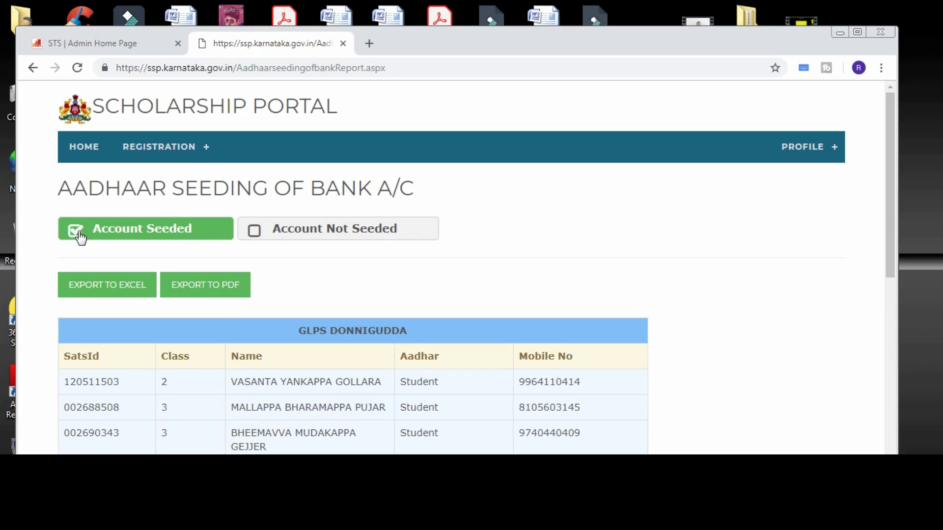
pyautogui.scroll(-10, 417, 282)
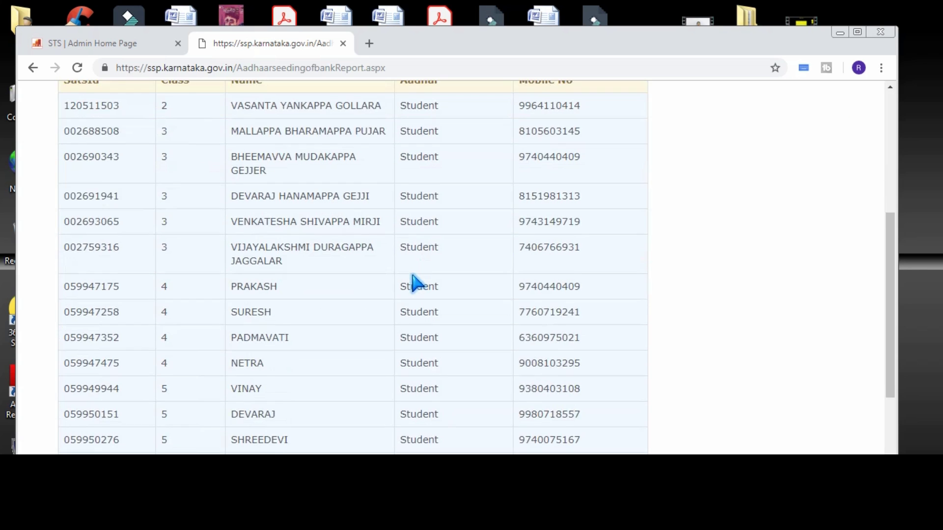
pyautogui.scroll(7, 360, 401)
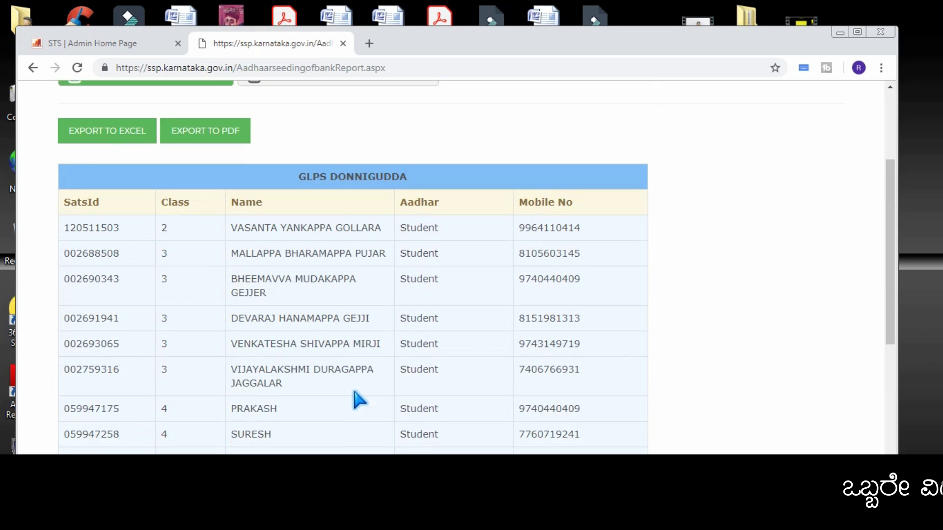
pyautogui.scroll(-1, 202, 266)
pyautogui.scroll(-6, 202, 267)
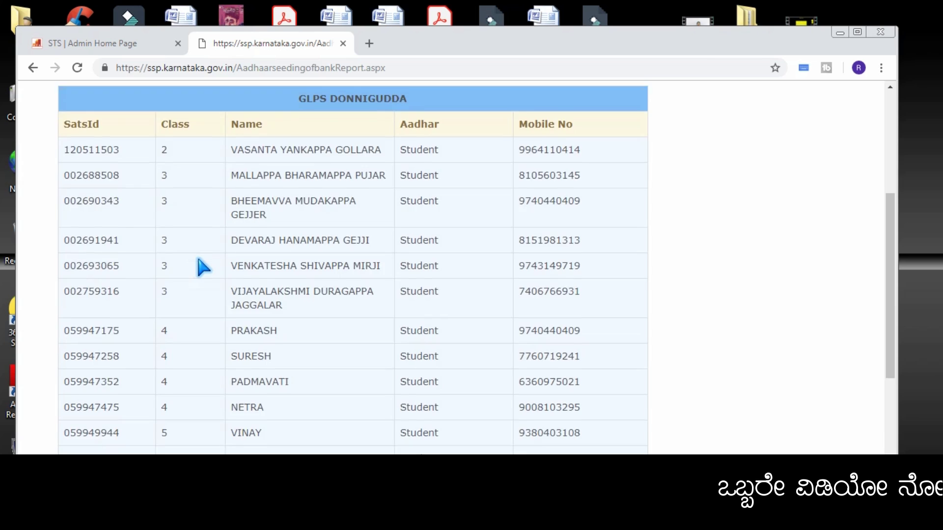
pyautogui.scroll(10, 201, 267)
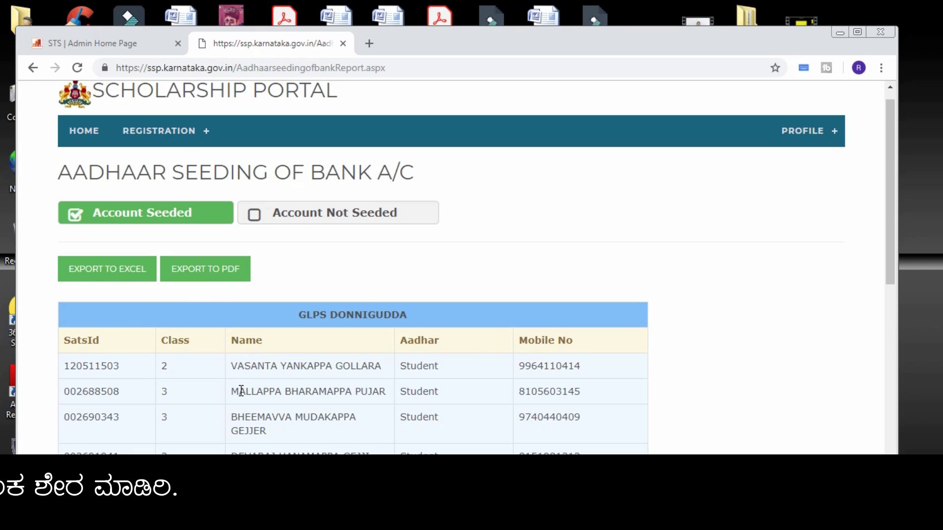
pyautogui.scroll(-8, 195, 366)
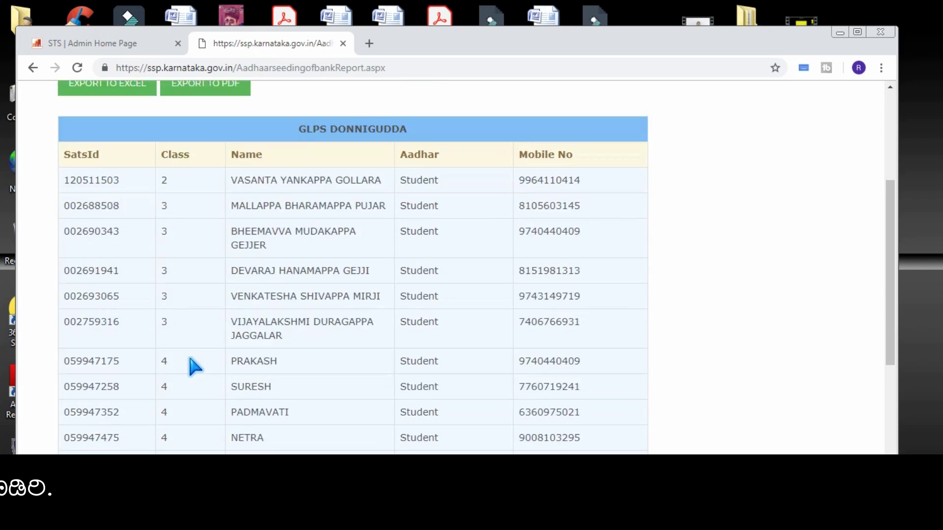
pyautogui.scroll(8, 195, 366)
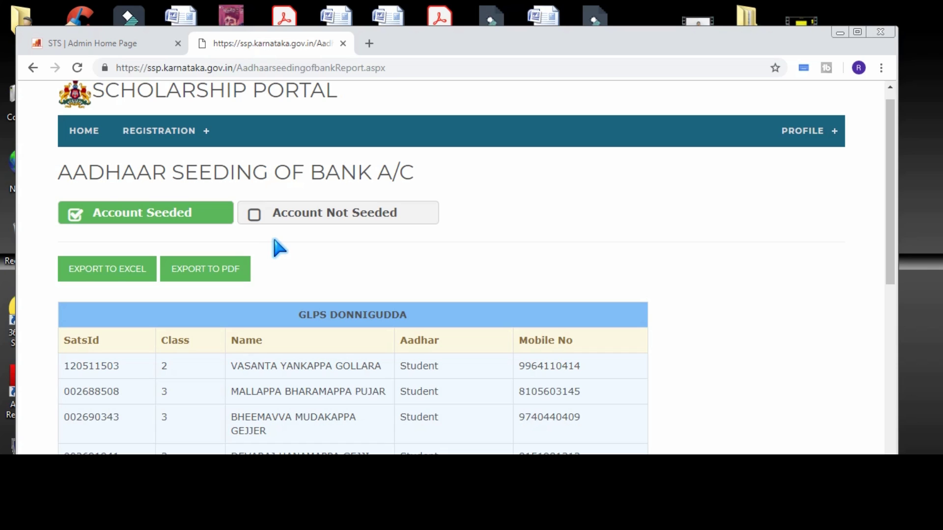
# Switch the report to Account Not Seeded and look through the students whose bank accounts lack Aadhaar seeding.
pyautogui.click(256, 217)
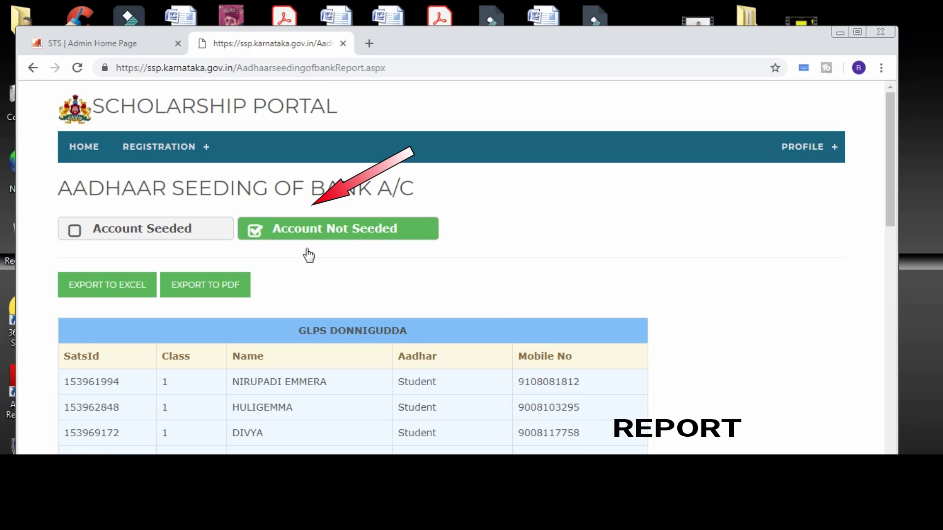
pyautogui.scroll(-3, 210, 364)
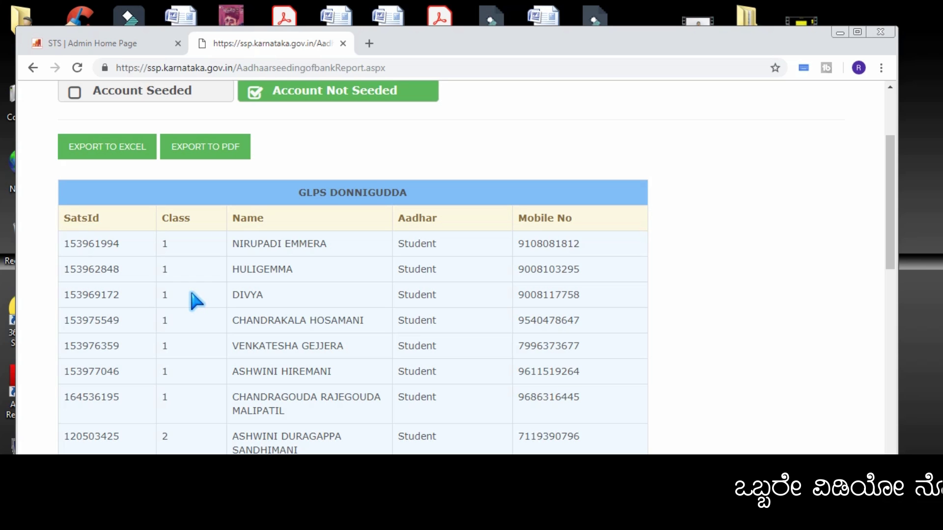
pyautogui.scroll(-12, 197, 301)
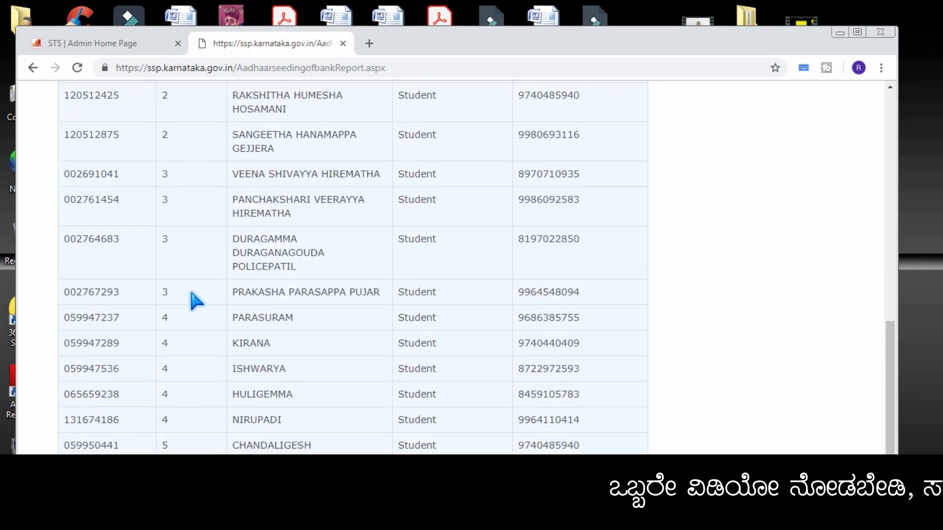
pyautogui.scroll(-3, 196, 301)
pyautogui.scroll(10, 196, 301)
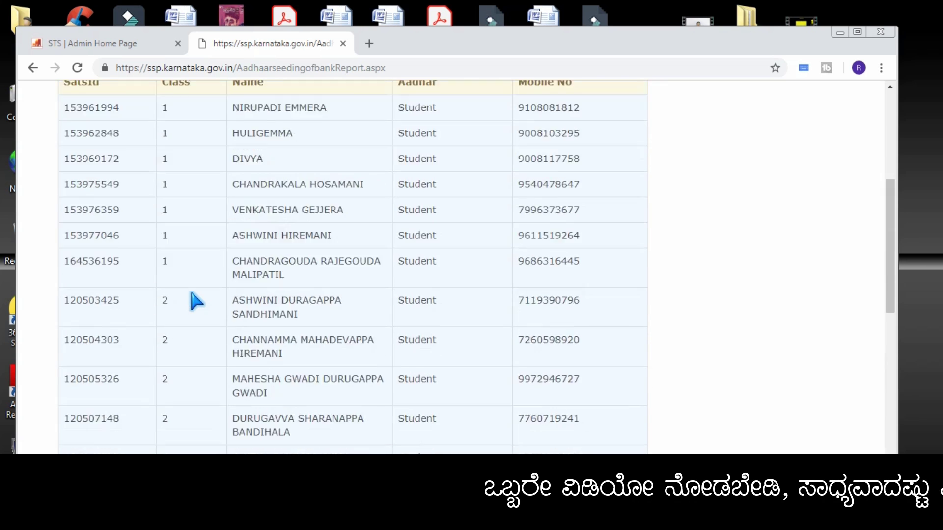
pyautogui.scroll(5, 196, 300)
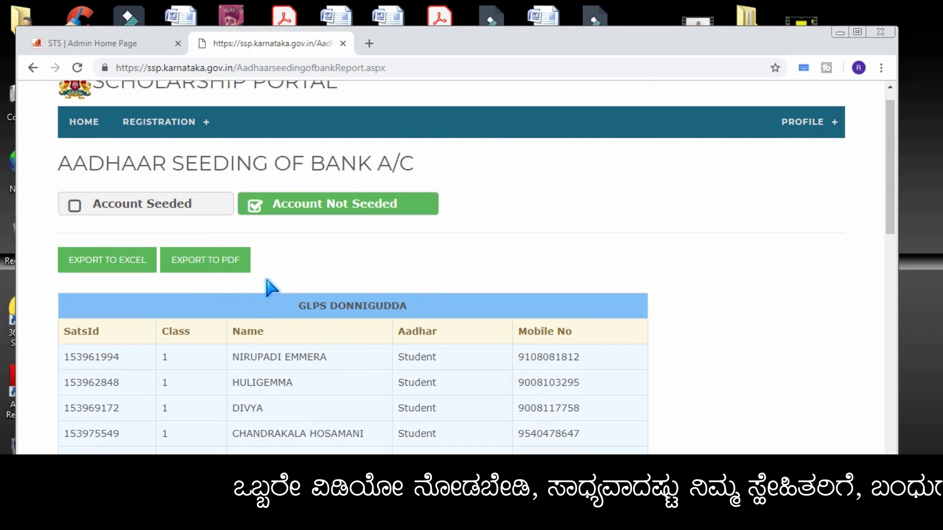
pyautogui.scroll(-12, 301, 304)
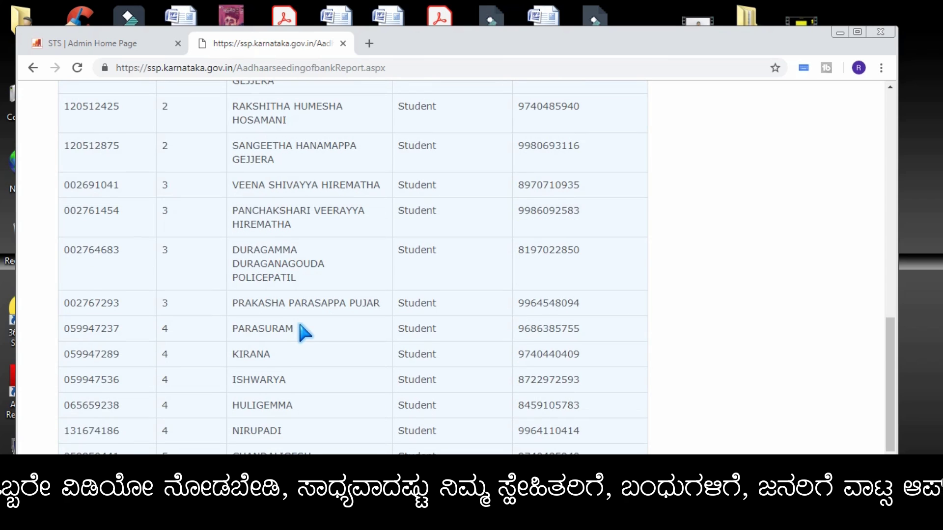
pyautogui.scroll(-2, 305, 333)
pyautogui.scroll(6, 305, 333)
pyautogui.scroll(10, 304, 333)
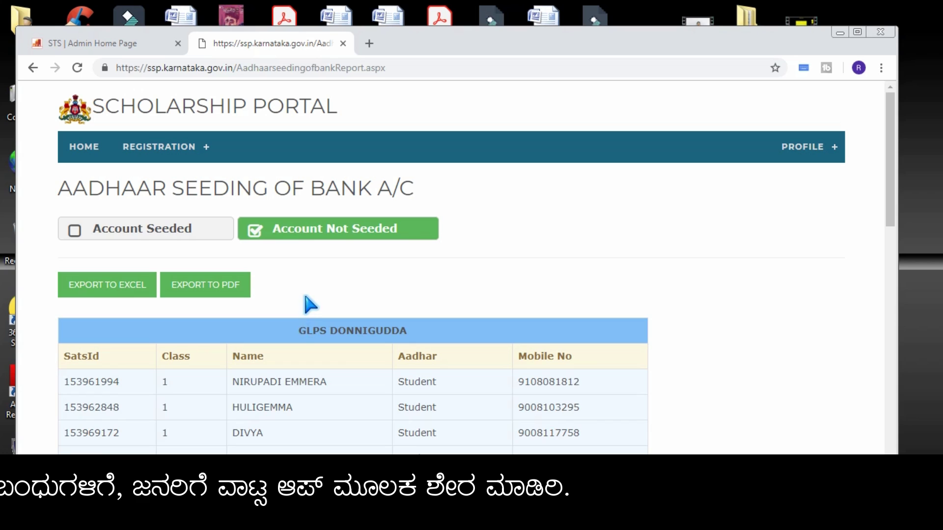
pyautogui.scroll(-3, 305, 296)
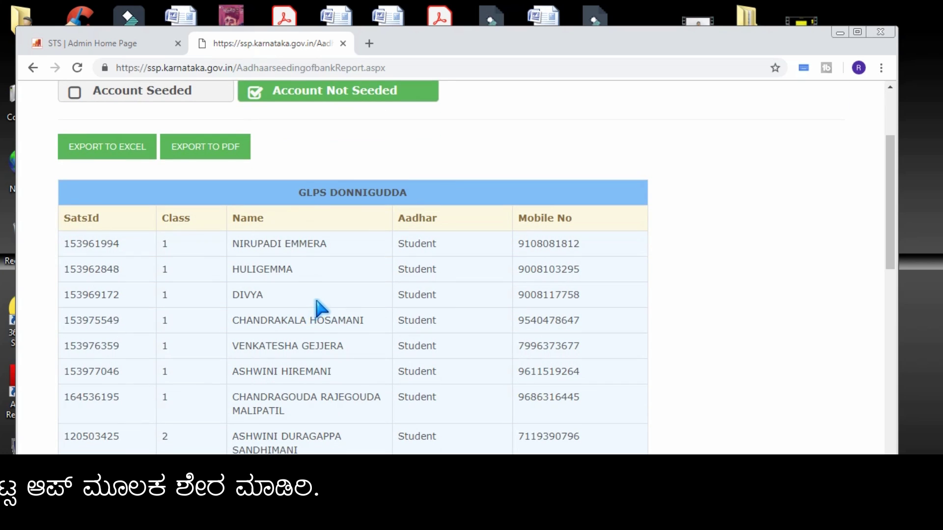
pyautogui.scroll(-4, 376, 314)
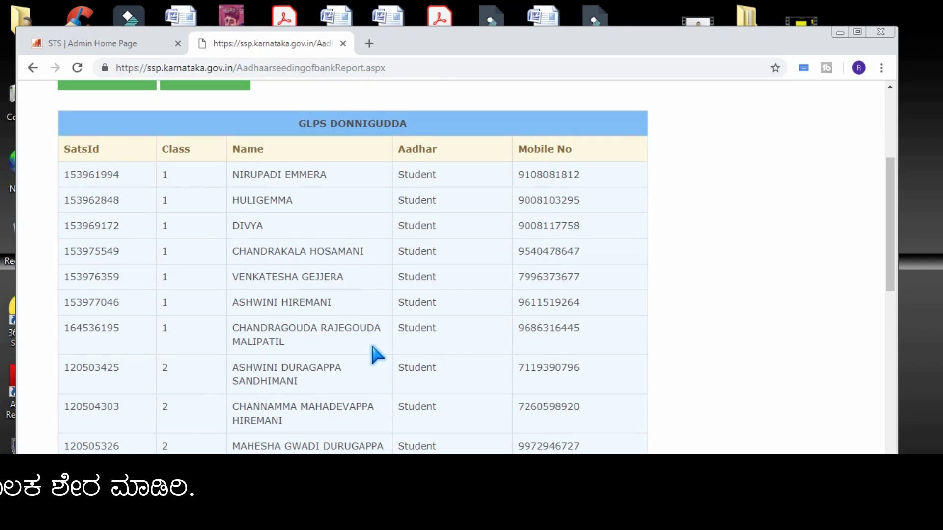
pyautogui.scroll(-1, 380, 375)
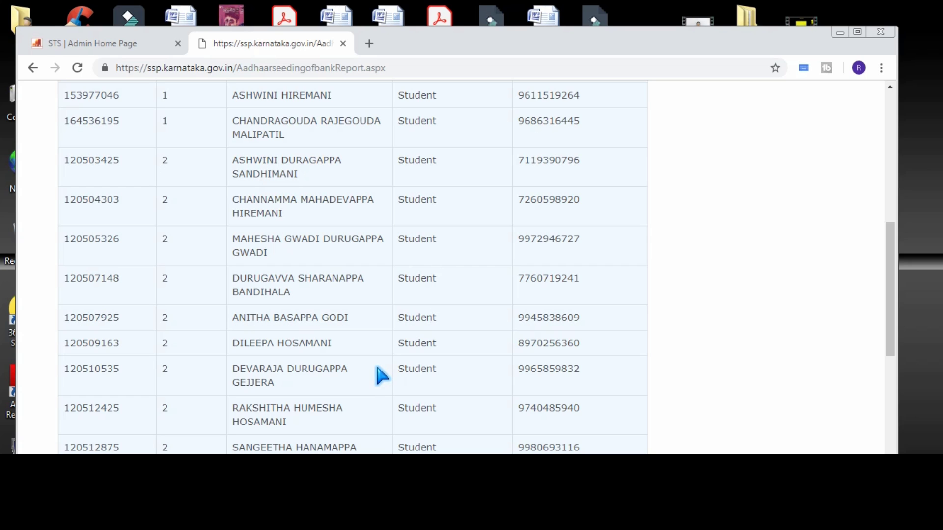
pyautogui.scroll(10, 382, 375)
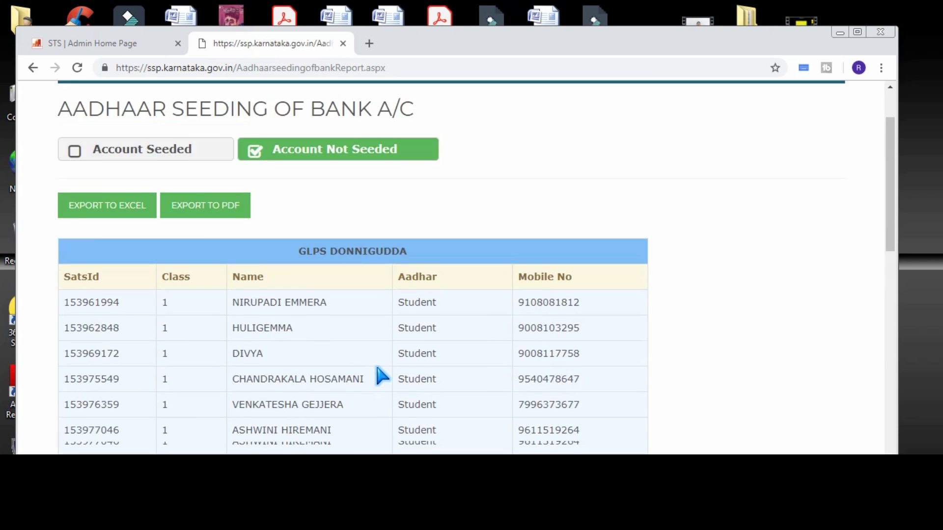